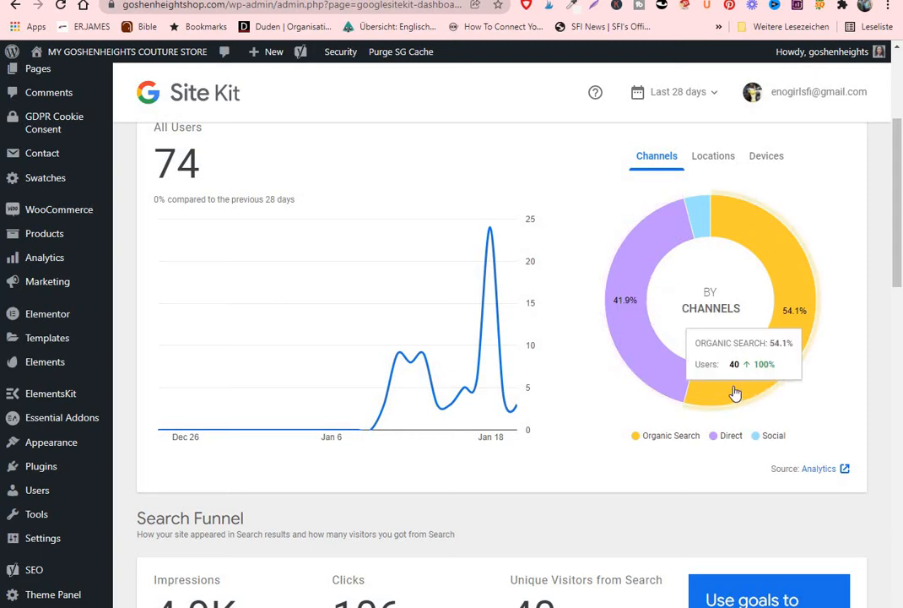
Examine the Site Kit dashboard's traffic by channel, search funnel figures, top search queries and most popular content
{"action": "mouse_move", "coordinate": [733, 217]}
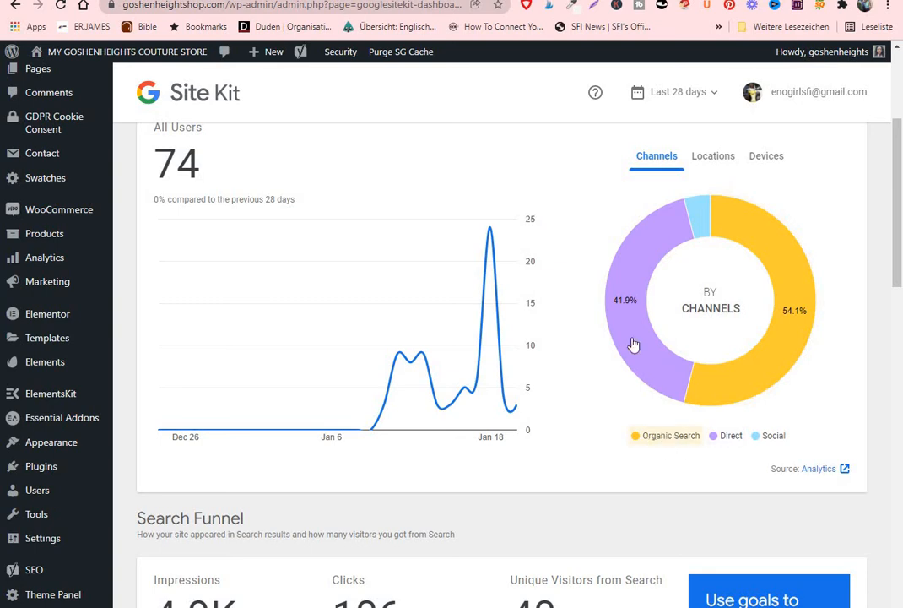
{"action": "mouse_move", "coordinate": [629, 337]}
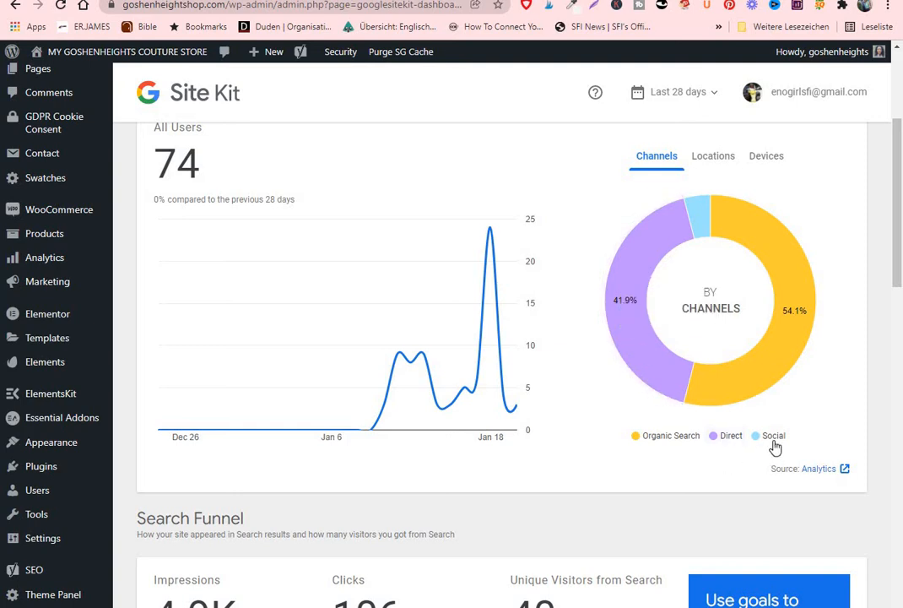
{"action": "mouse_move", "coordinate": [702, 228]}
{"action": "mouse_move", "coordinate": [790, 311]}
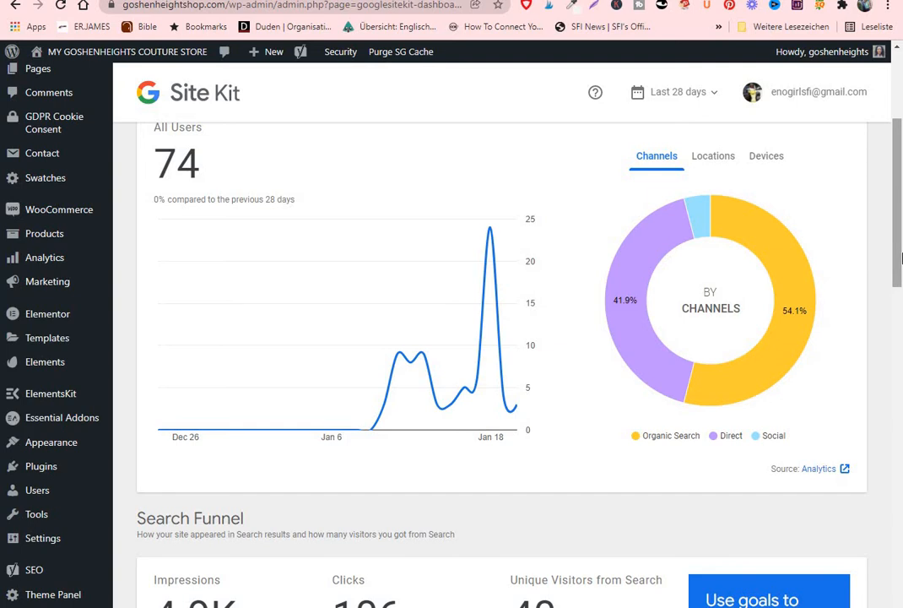
{"action": "left_click_drag", "start_coordinate": [900, 257], "coordinate": [900, 375]}
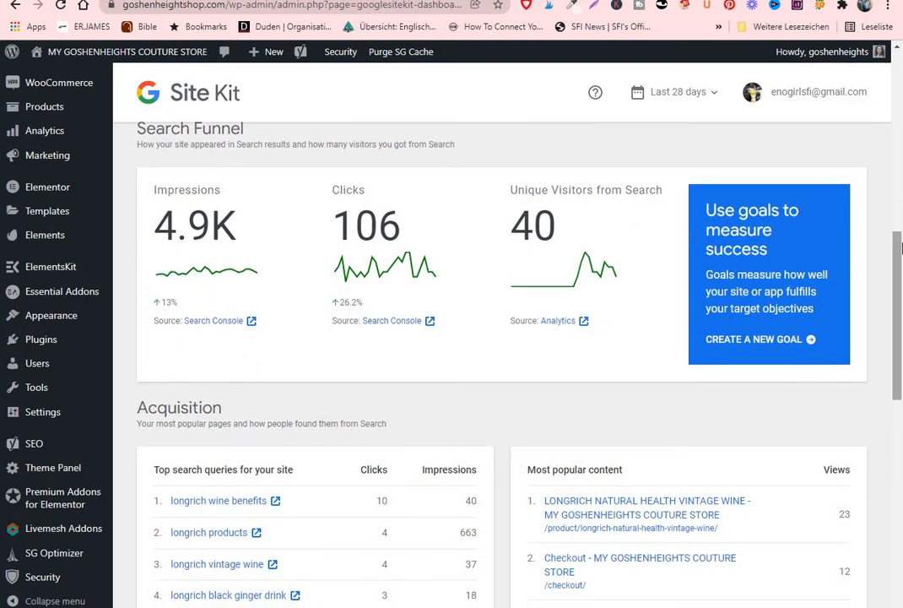
{"action": "left_click_drag", "start_coordinate": [900, 256], "coordinate": [900, 339]}
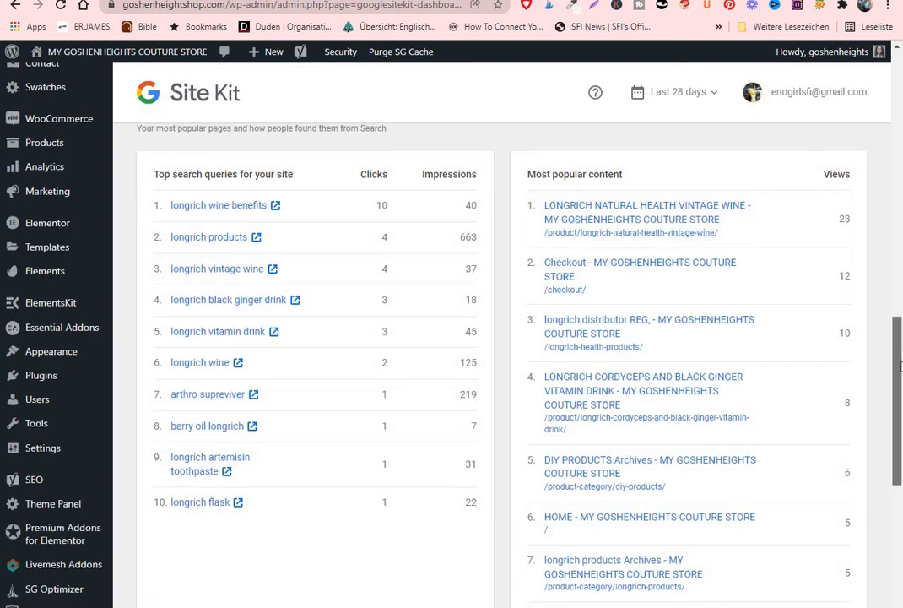
{"action": "mouse_move", "coordinate": [899, 358]}
{"action": "left_mouse_down"}
{"action": "mouse_move", "coordinate": [895, 434]}
{"action": "mouse_move", "coordinate": [895, 364]}
{"action": "left_mouse_up"}
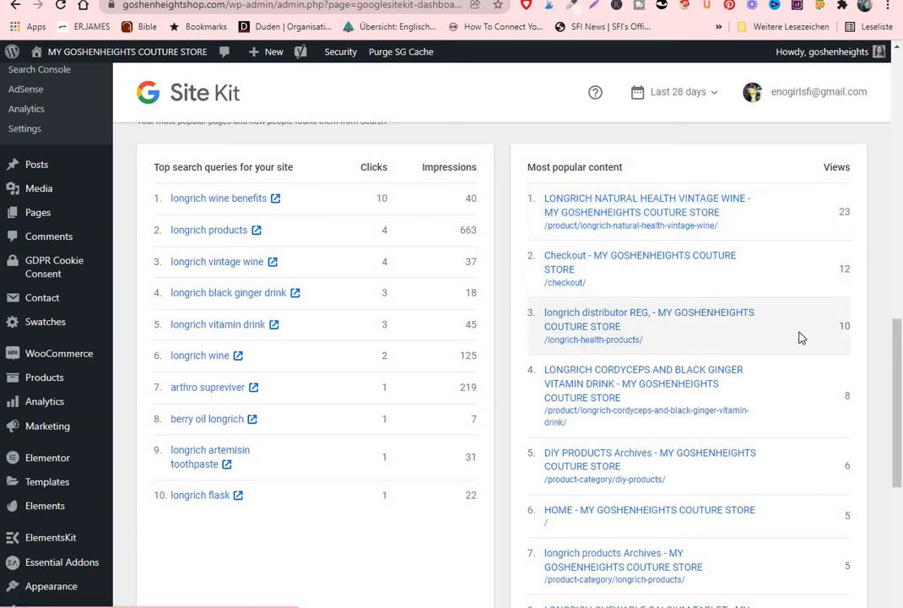
{"action": "left_click_drag", "start_coordinate": [898, 374], "coordinate": [900, 125]}
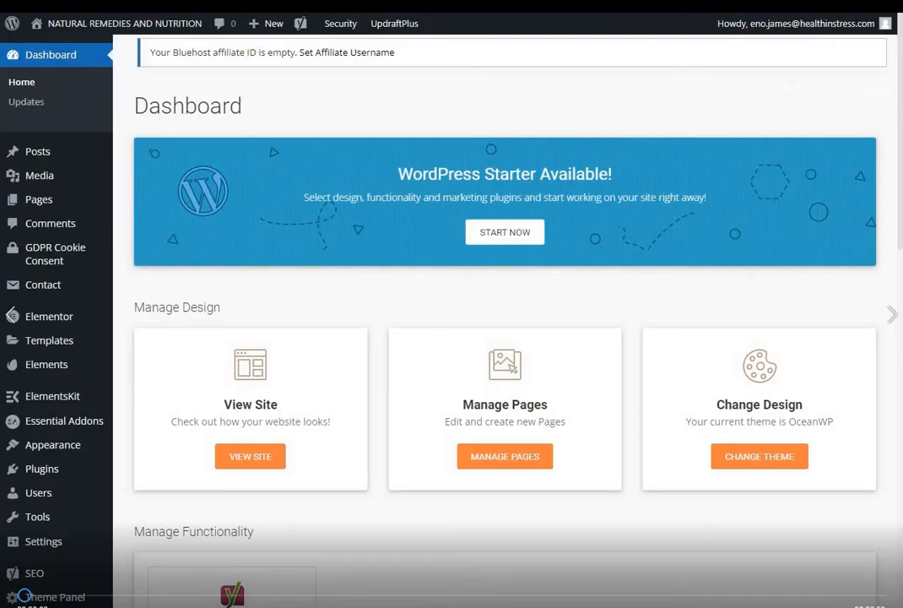
Search the plugin directory for "google sites", then install and activate the Site Kit by Google plugin
{"action": "mouse_move", "coordinate": [21, 478]}
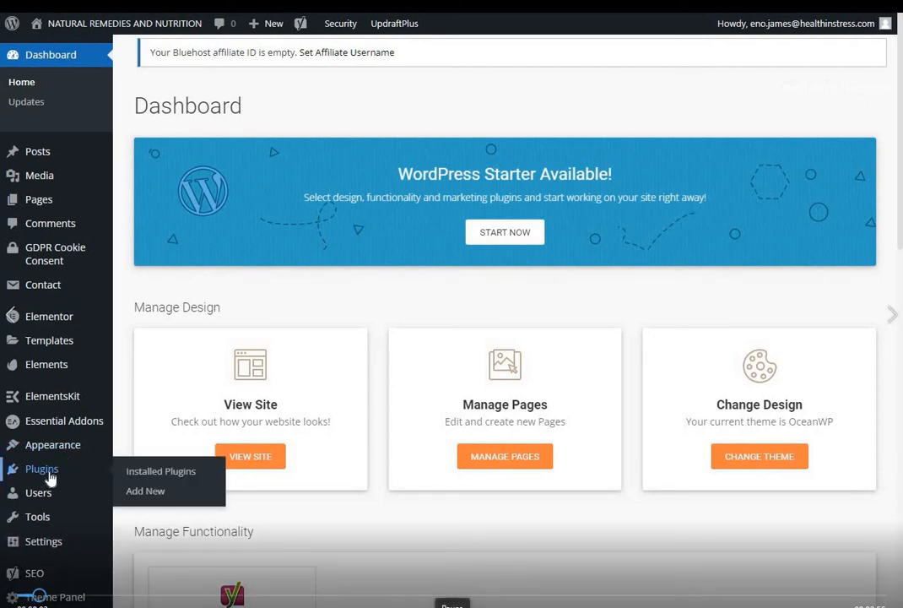
{"action": "left_click", "coordinate": [152, 499]}
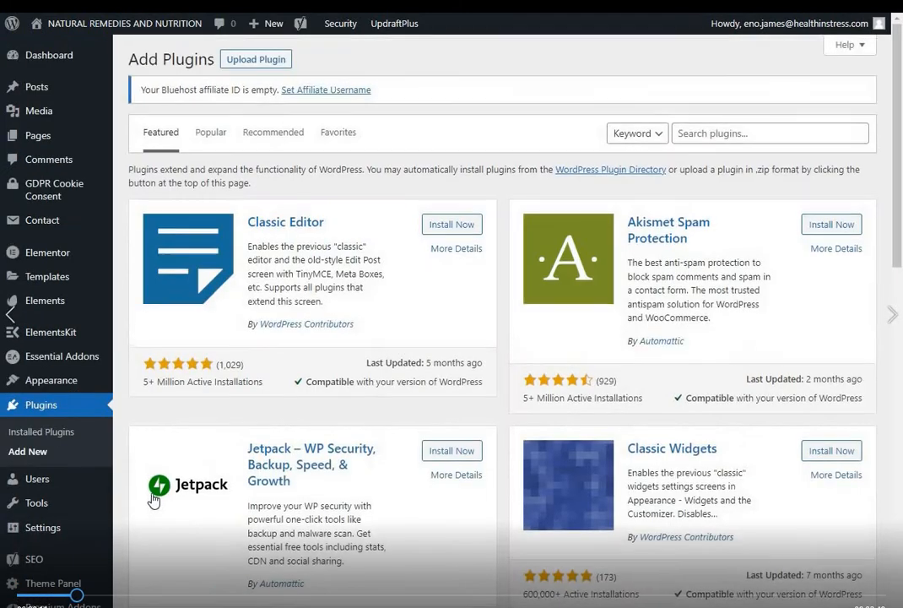
{"action": "left_click", "coordinate": [722, 135]}
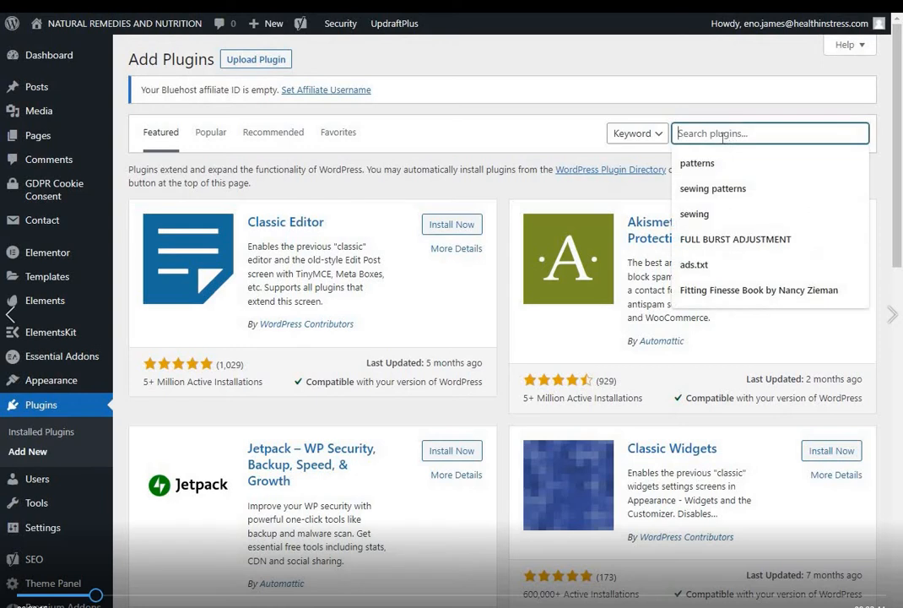
{"action": "type", "text": "google sites"}
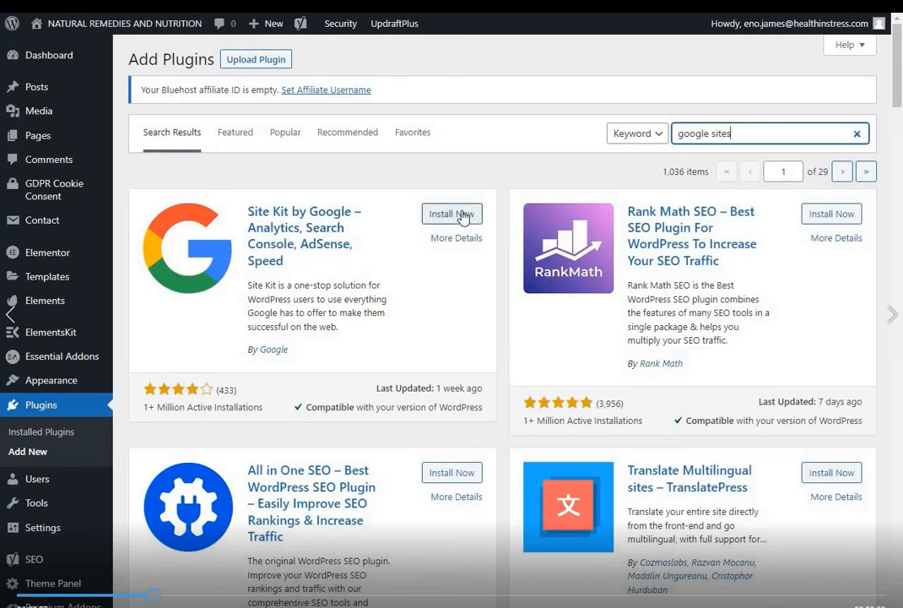
{"action": "left_click", "coordinate": [463, 217]}
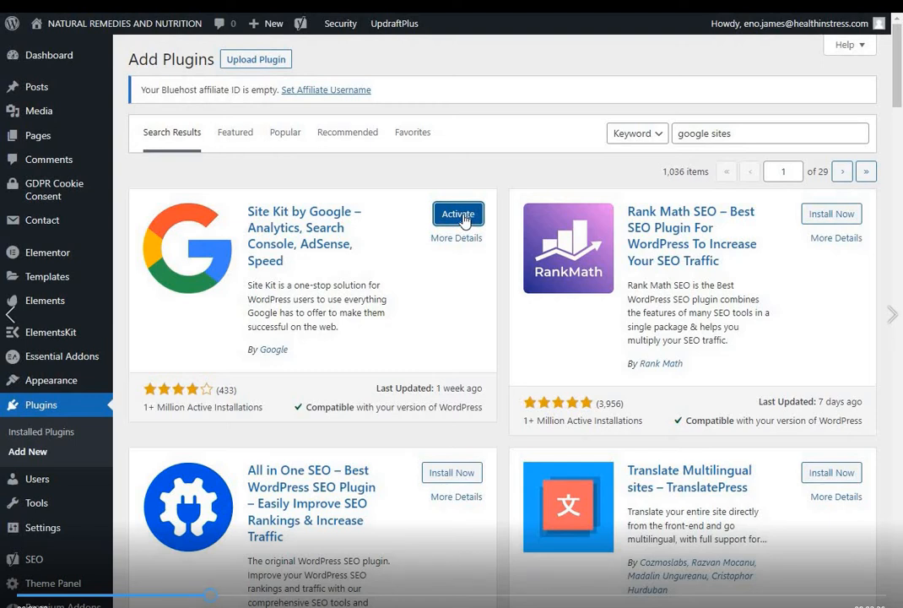
{"action": "left_click", "coordinate": [460, 216]}
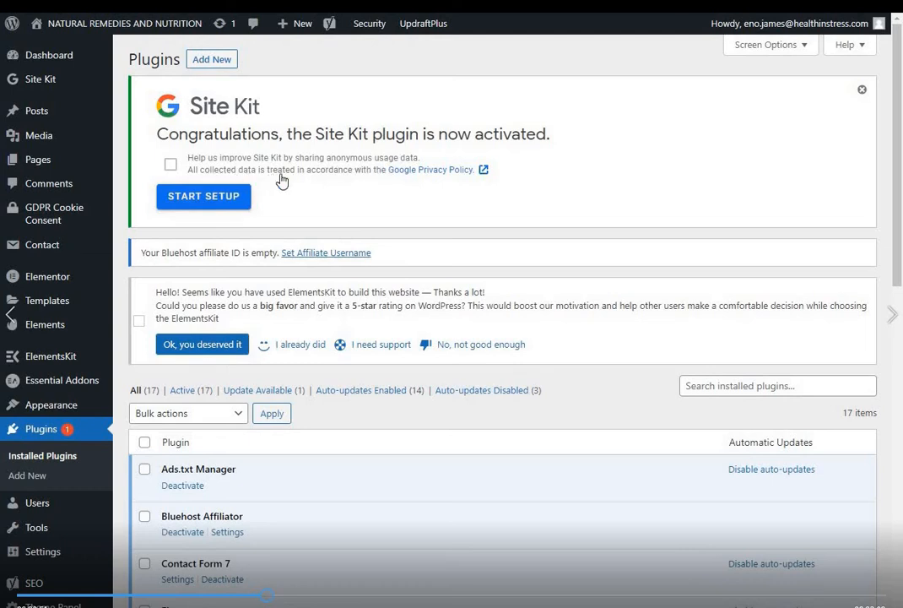
Start the Site Kit setup and sign in with the site owner's Google account, granting the additional access requested
{"action": "left_click", "coordinate": [202, 197]}
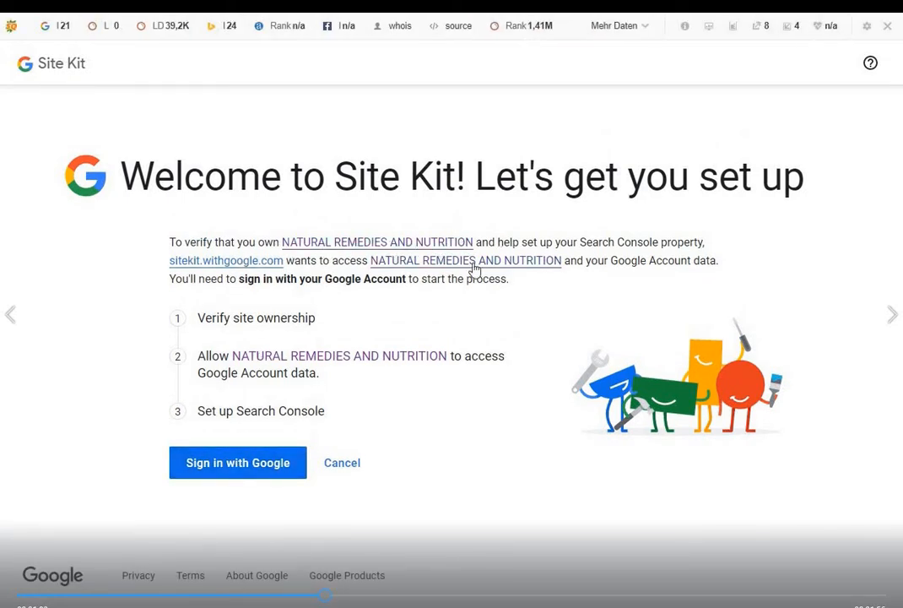
{"action": "left_click", "coordinate": [218, 470]}
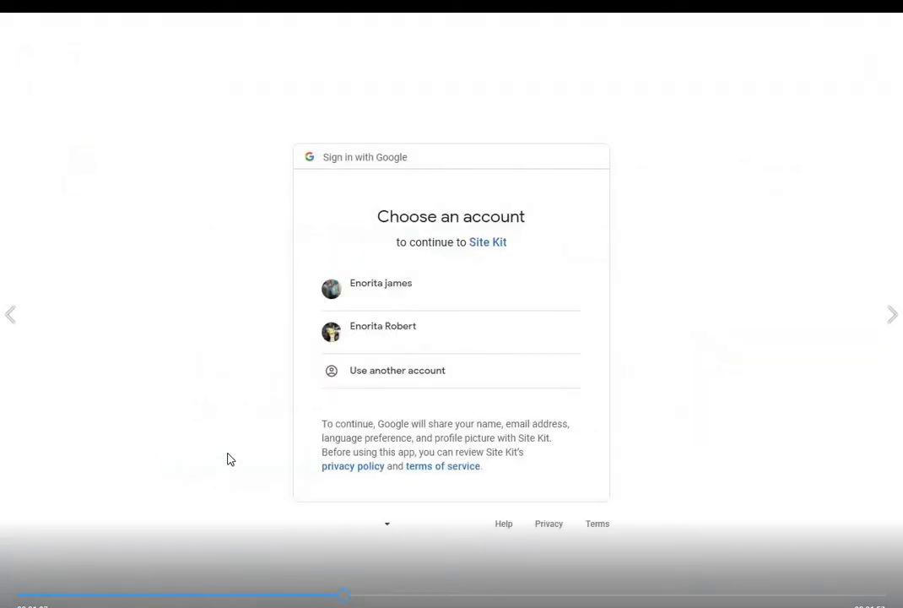
{"action": "left_click", "coordinate": [375, 288]}
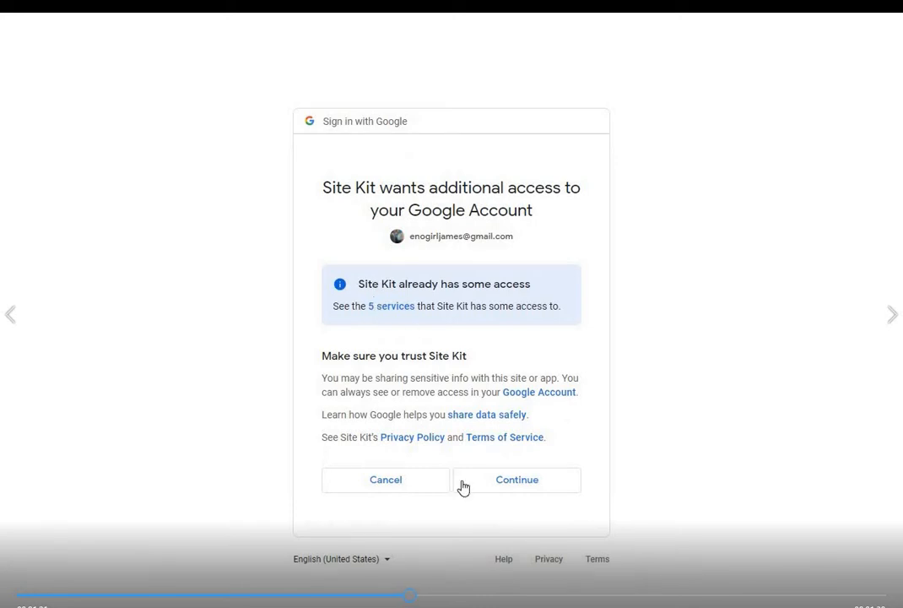
{"action": "left_click", "coordinate": [521, 487]}
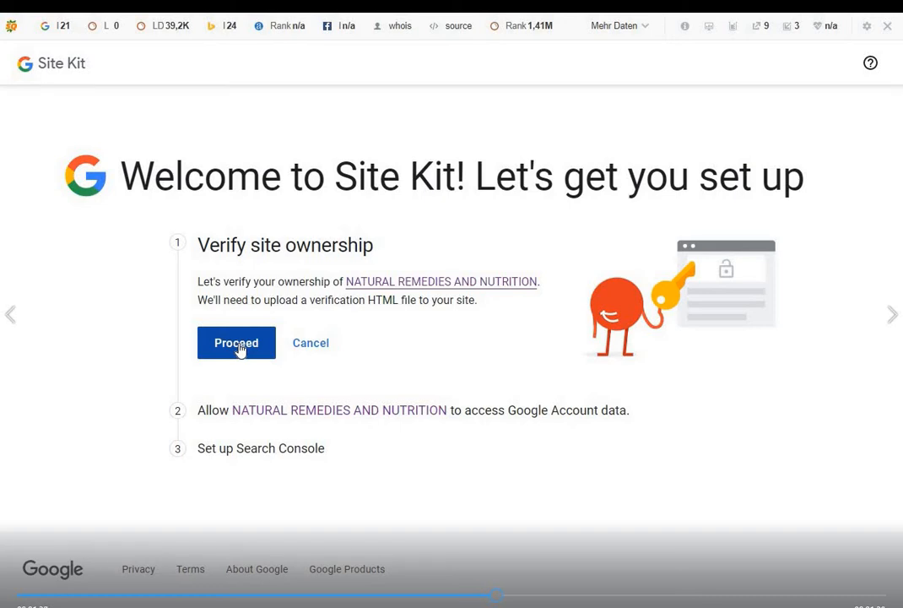
Complete the Site Kit setup stages for NATURAL REMEDIES AND NUTRITION, from ownership verification through Search Console, and go to its dashboard
{"action": "left_click", "coordinate": [236, 343]}
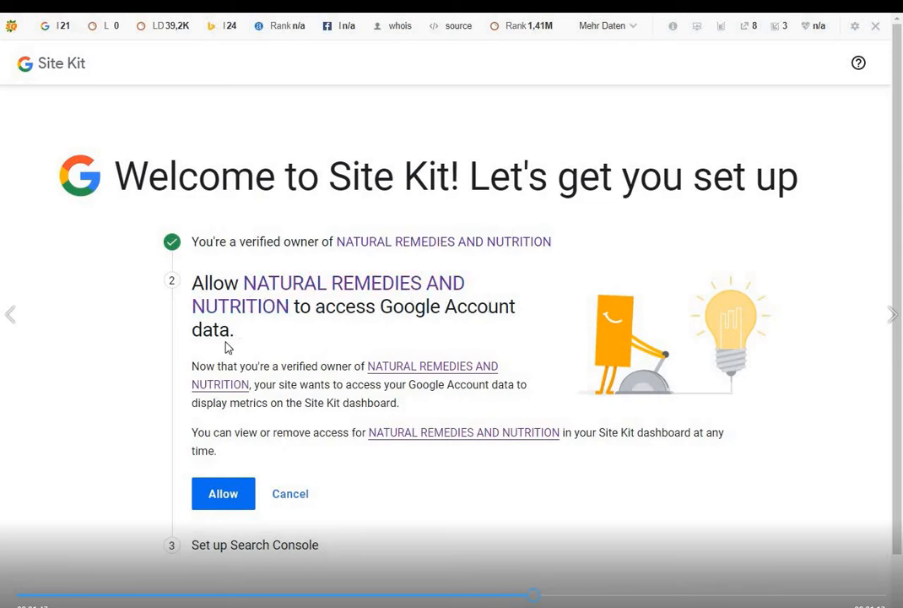
{"action": "left_click", "coordinate": [211, 499]}
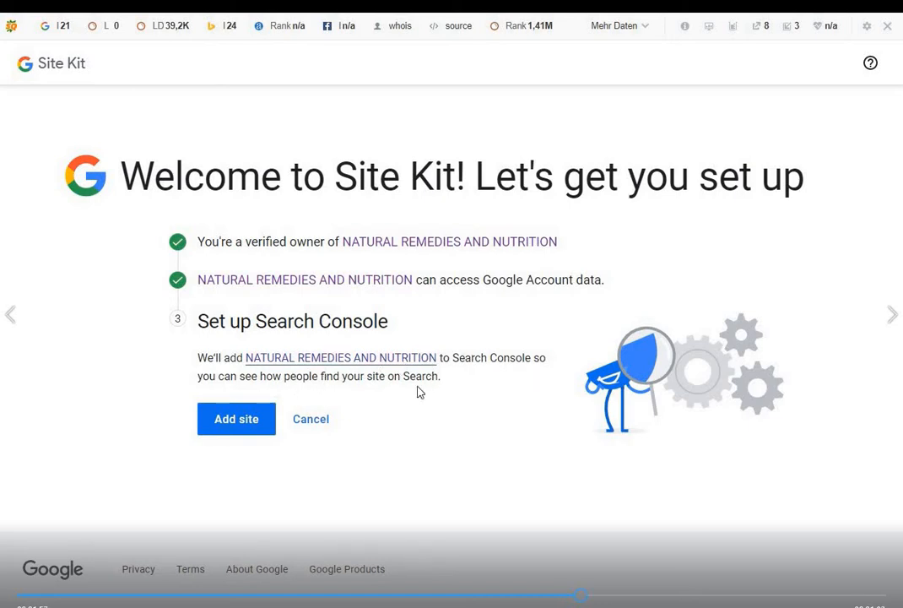
{"action": "left_click", "coordinate": [241, 422]}
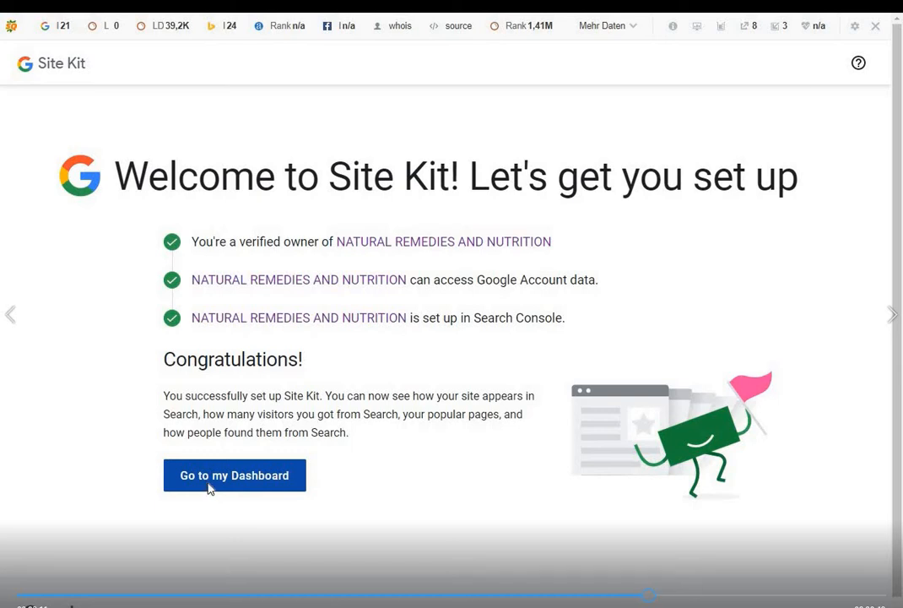
{"action": "left_click", "coordinate": [209, 480]}
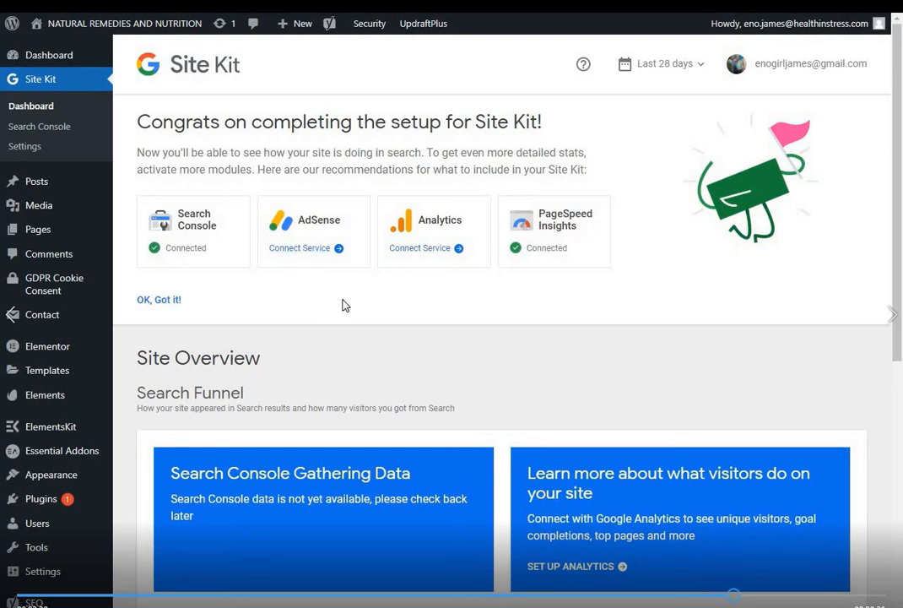
Connect the Analytics service to Site Kit with the same Google account and grant the additional access
{"action": "left_click", "coordinate": [429, 250]}
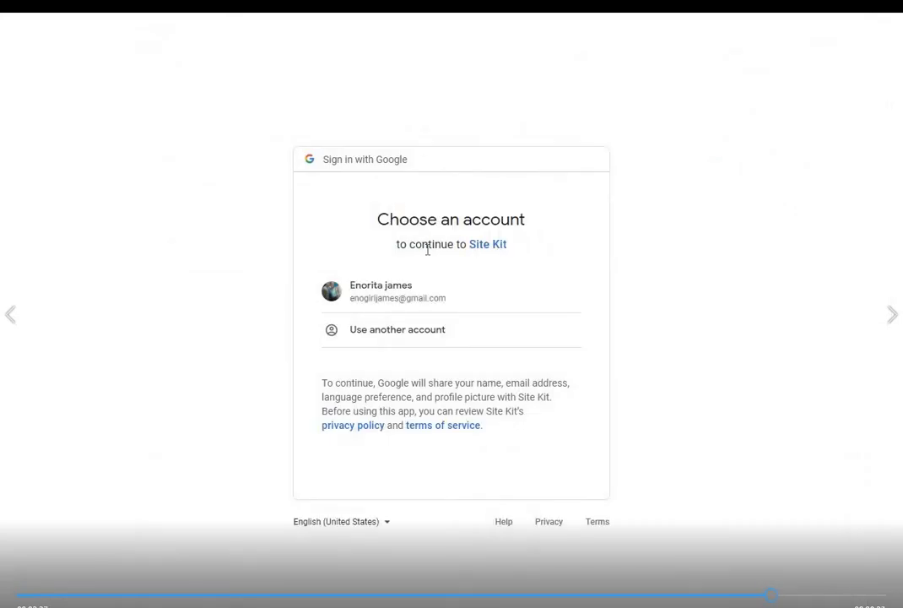
{"action": "left_click", "coordinate": [385, 301]}
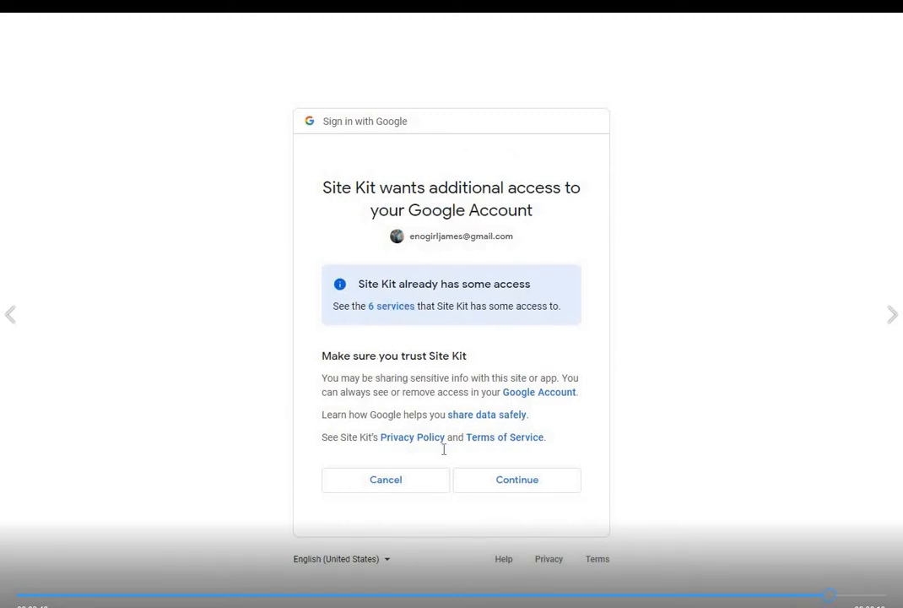
{"action": "left_click", "coordinate": [518, 484]}
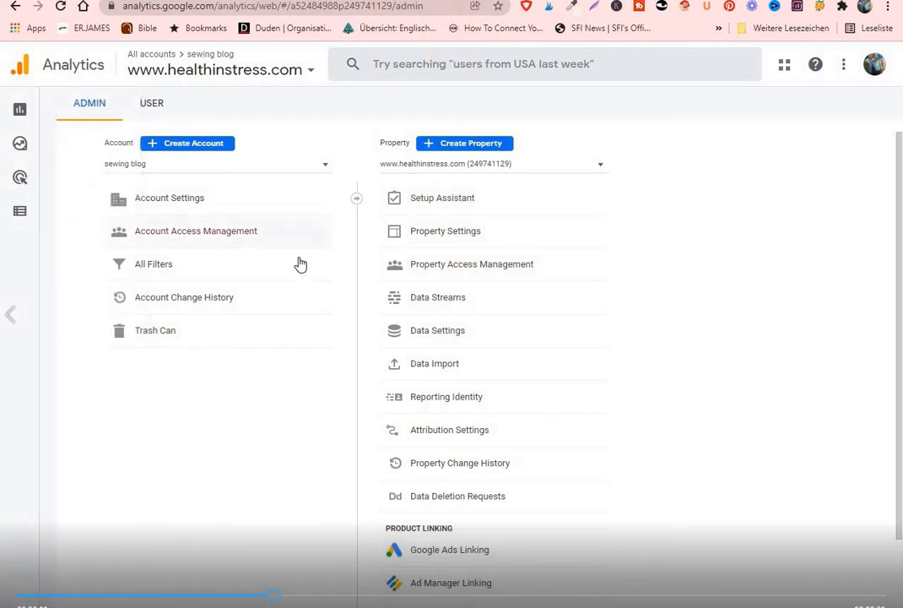
Open the "health and nutrition" web data stream in Google Analytics and expand its Global site tag (gtag.js) code
{"action": "left_click", "coordinate": [446, 298]}
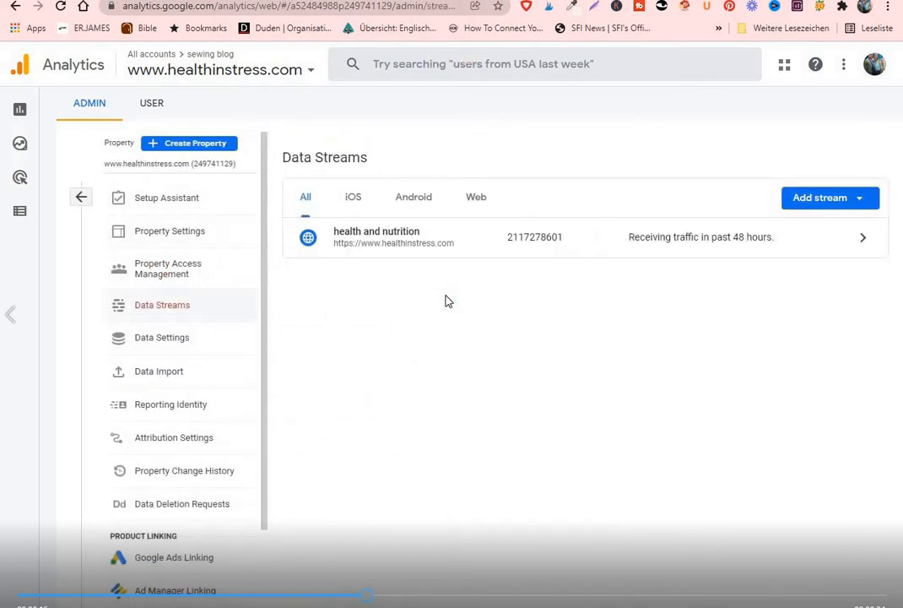
{"action": "left_click", "coordinate": [388, 240]}
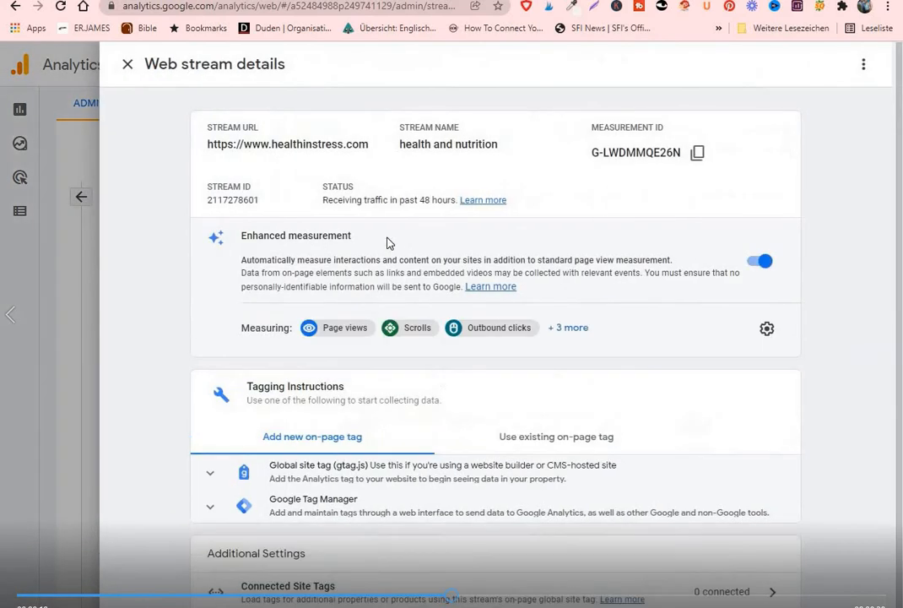
{"action": "scroll", "coordinate": [846, 445], "scroll_direction": "down", "scroll_amount": 1}
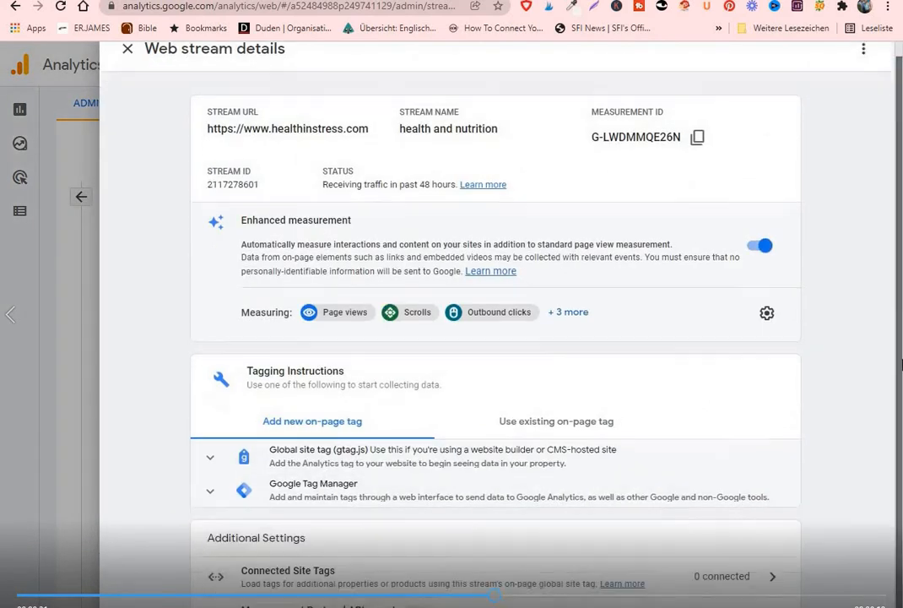
{"action": "left_click", "coordinate": [325, 449]}
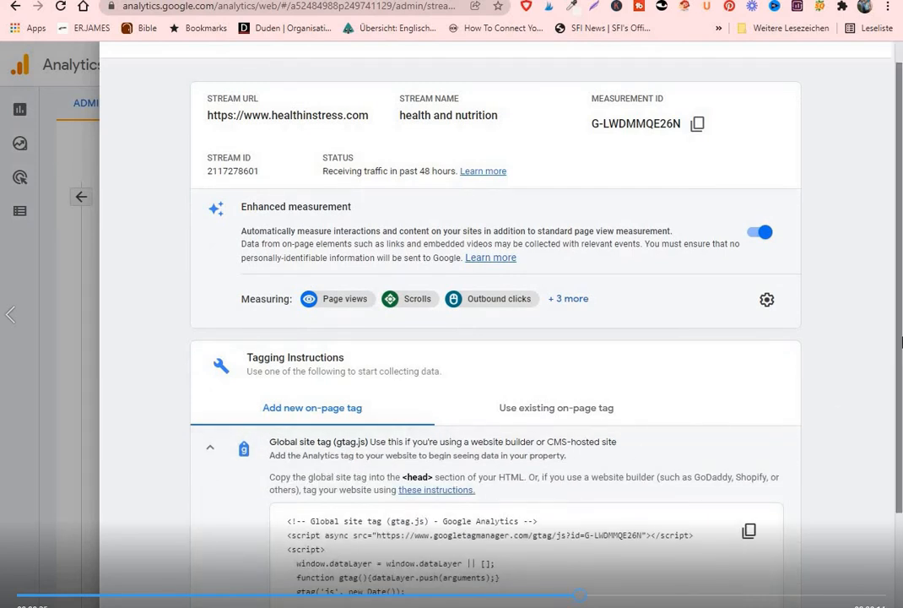
{"action": "scroll", "coordinate": [901, 511], "scroll_direction": "down", "scroll_amount": 3}
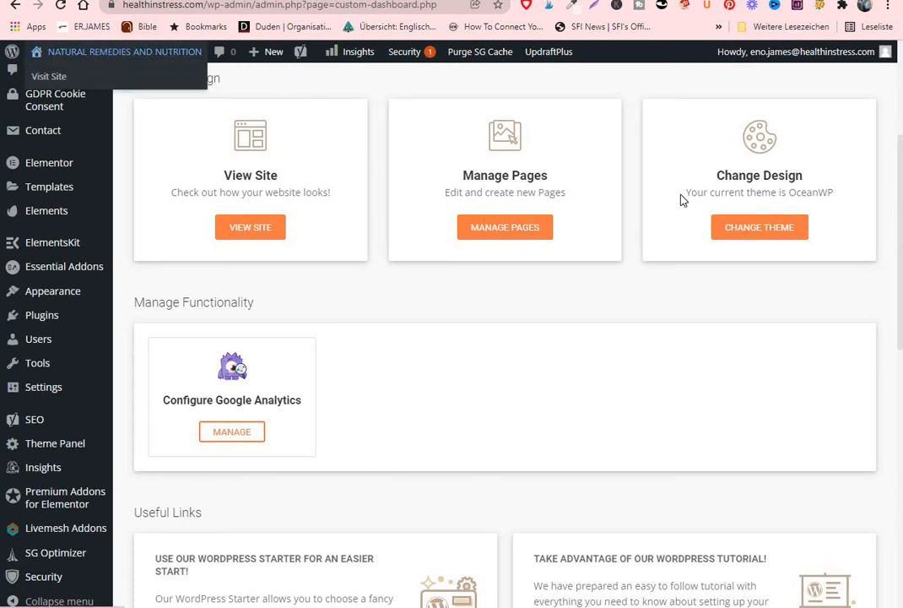
Open WordPress's Insert Headers and Footers settings and save them with the Google Analytics global site tag in the header scripts
{"action": "scroll", "coordinate": [865, 298], "scroll_direction": "down", "scroll_amount": 2}
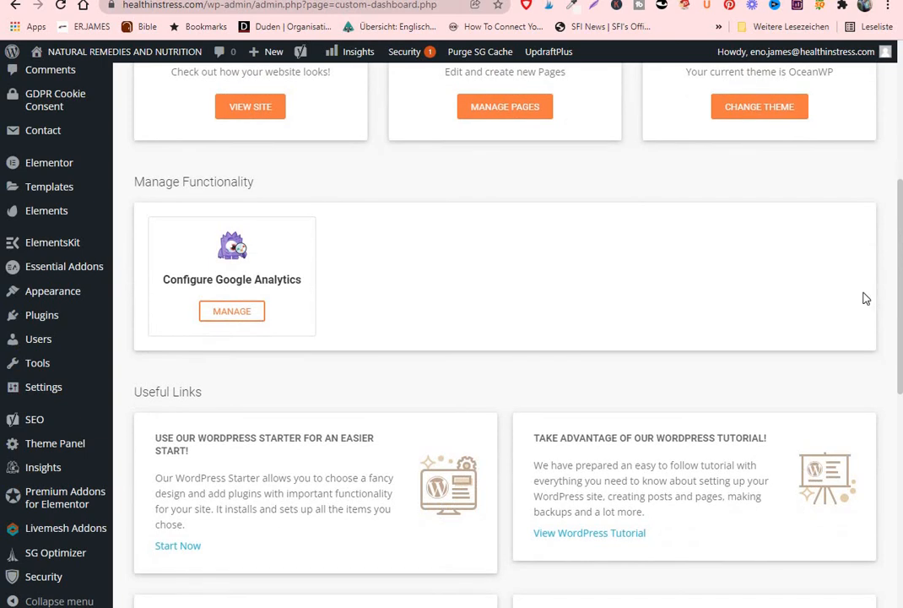
{"action": "mouse_move", "coordinate": [99, 407]}
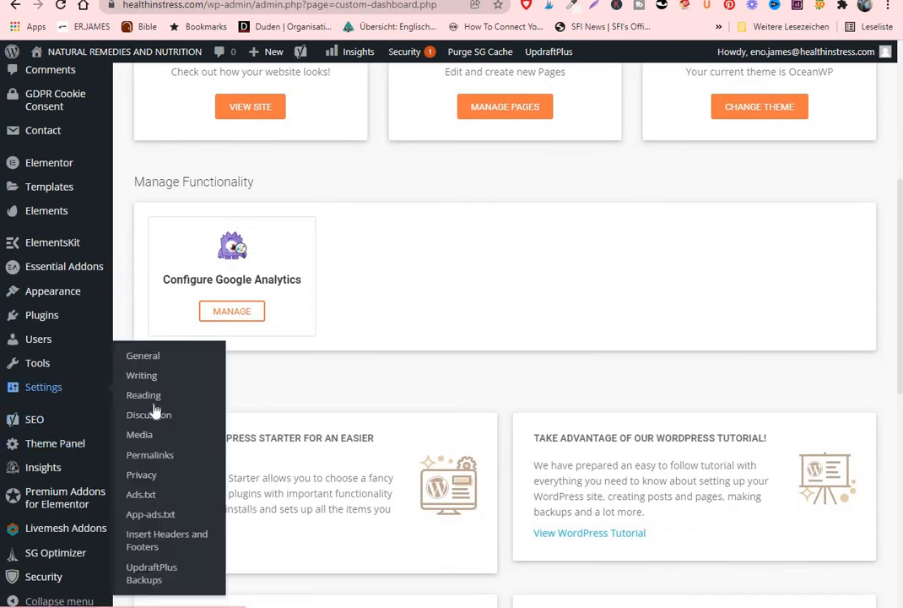
{"action": "left_click", "coordinate": [149, 546]}
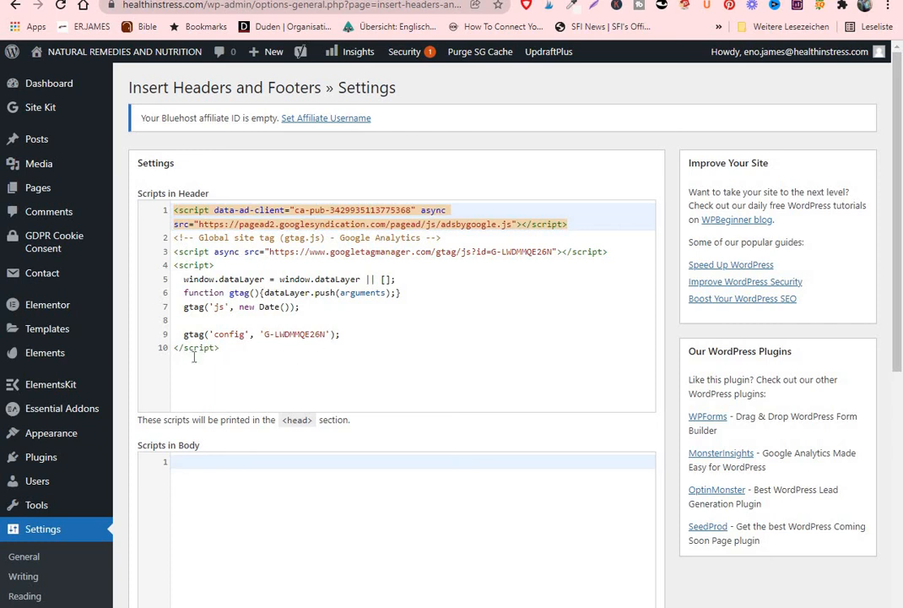
{"action": "left_click_drag", "start_coordinate": [899, 303], "coordinate": [902, 523]}
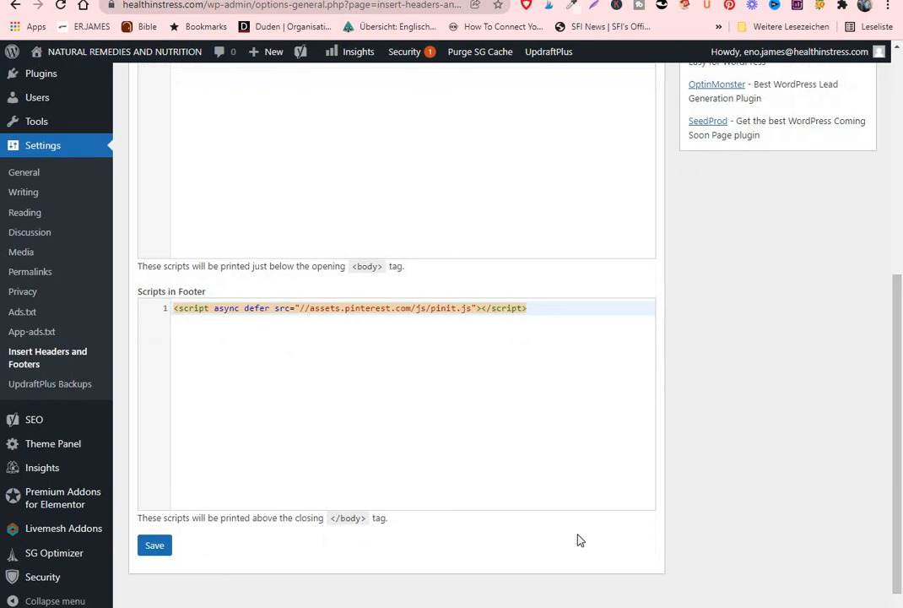
{"action": "left_click", "coordinate": [156, 546]}
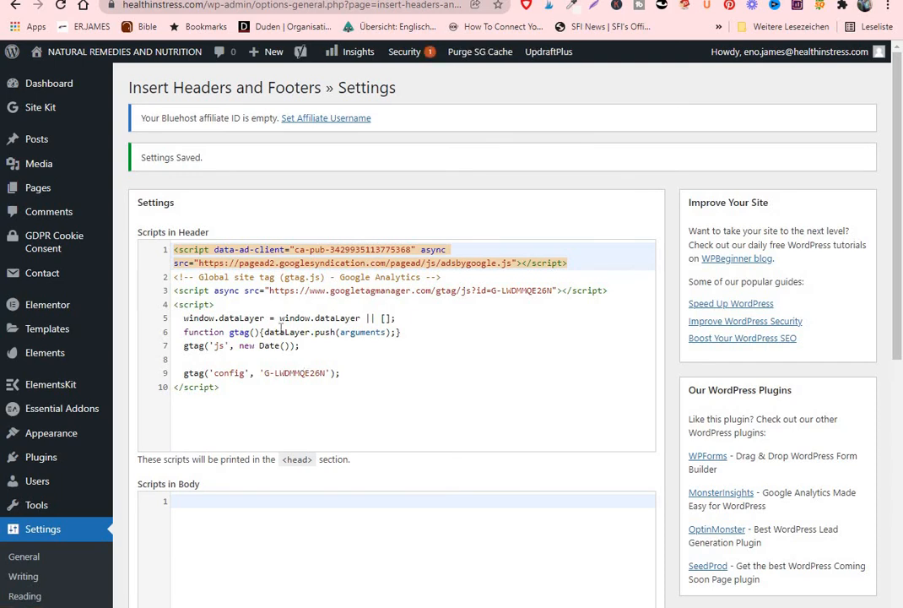
Open the Site Kit dashboard from WordPress, check its Site Overview traffic, and go to the Site Kit settings
{"action": "mouse_move", "coordinate": [38, 114]}
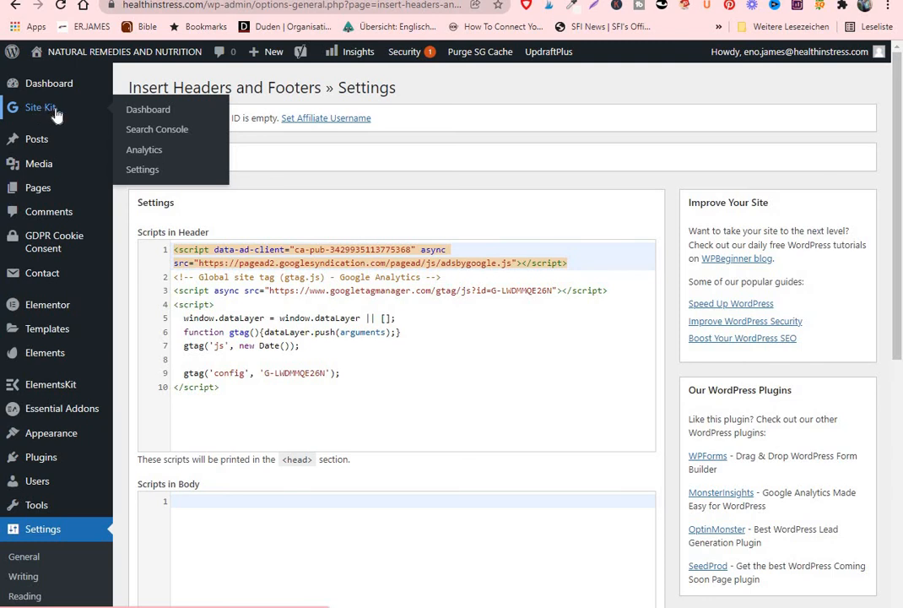
{"action": "left_click", "coordinate": [151, 116]}
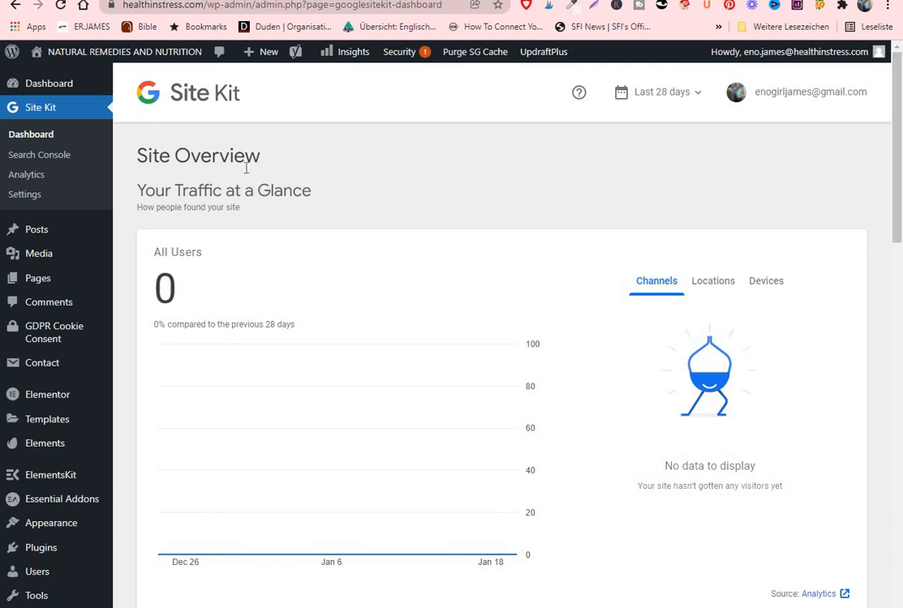
{"action": "left_click_drag", "start_coordinate": [899, 251], "coordinate": [881, 165]}
{"action": "left_click", "coordinate": [24, 195]}
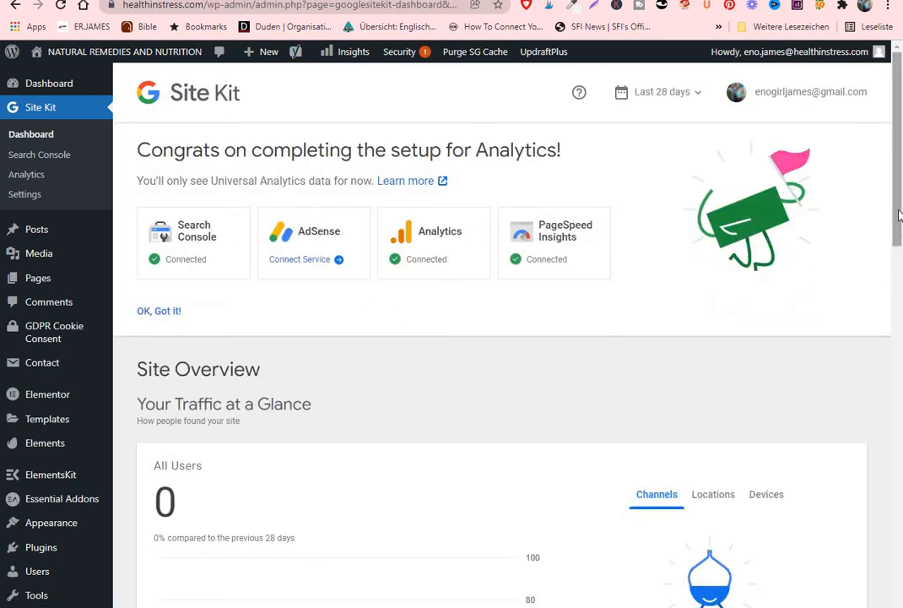
Examine the connected services, traffic overview, Search Funnel and Acquisition sections of the Site Kit dashboard
{"action": "left_click_drag", "start_coordinate": [898, 215], "coordinate": [901, 488]}
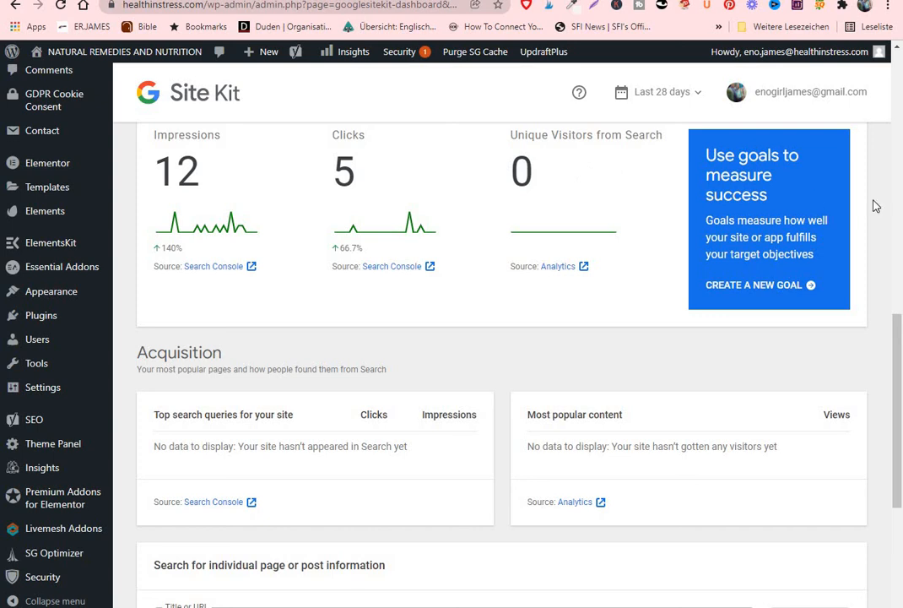
{"action": "left_click_drag", "start_coordinate": [894, 316], "coordinate": [899, 271]}
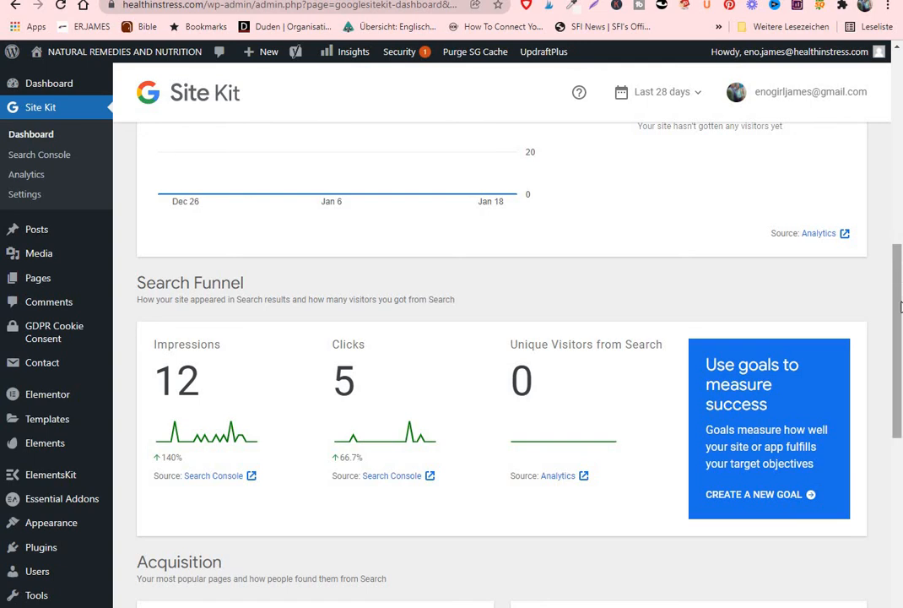
{"action": "left_click_drag", "start_coordinate": [899, 312], "coordinate": [901, 161]}
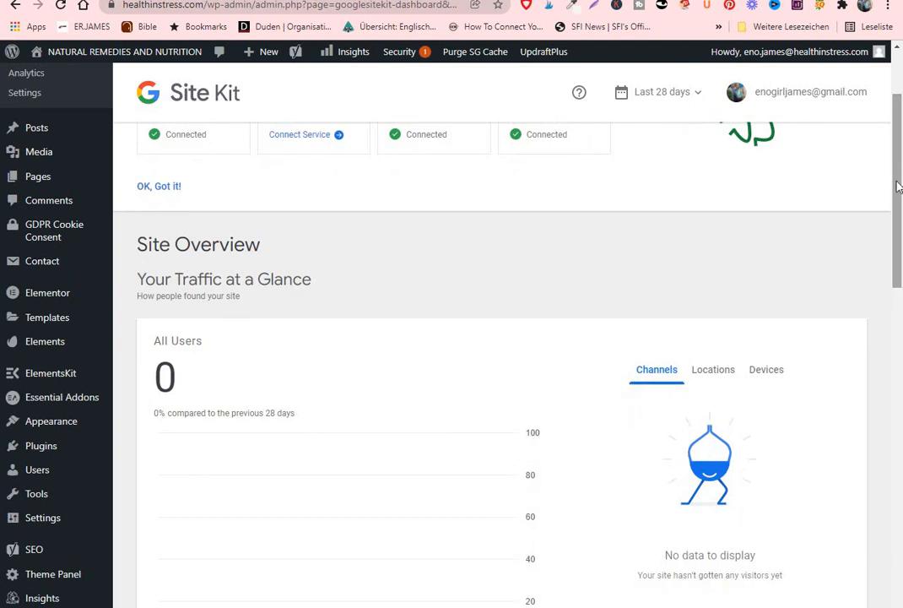
{"action": "left_click_drag", "start_coordinate": [899, 166], "coordinate": [901, 139]}
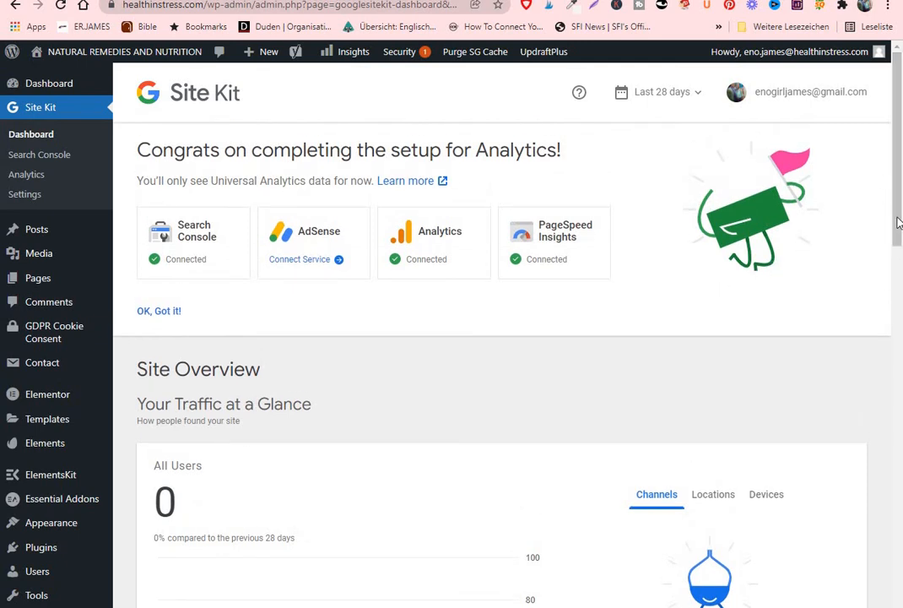
{"action": "left_click_drag", "start_coordinate": [899, 220], "coordinate": [901, 200]}
{"action": "left_click", "coordinate": [27, 116]}
{"action": "left_click", "coordinate": [105, 154]}
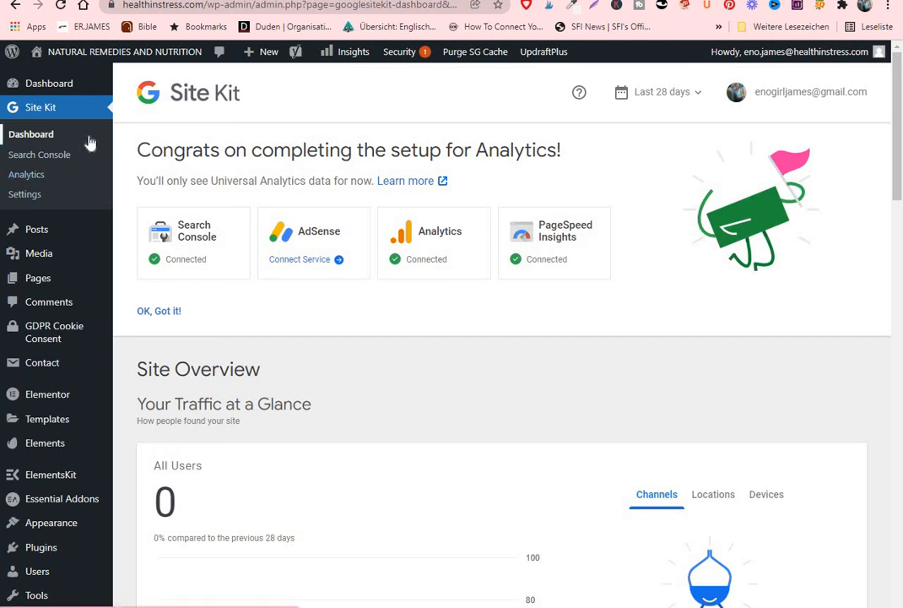